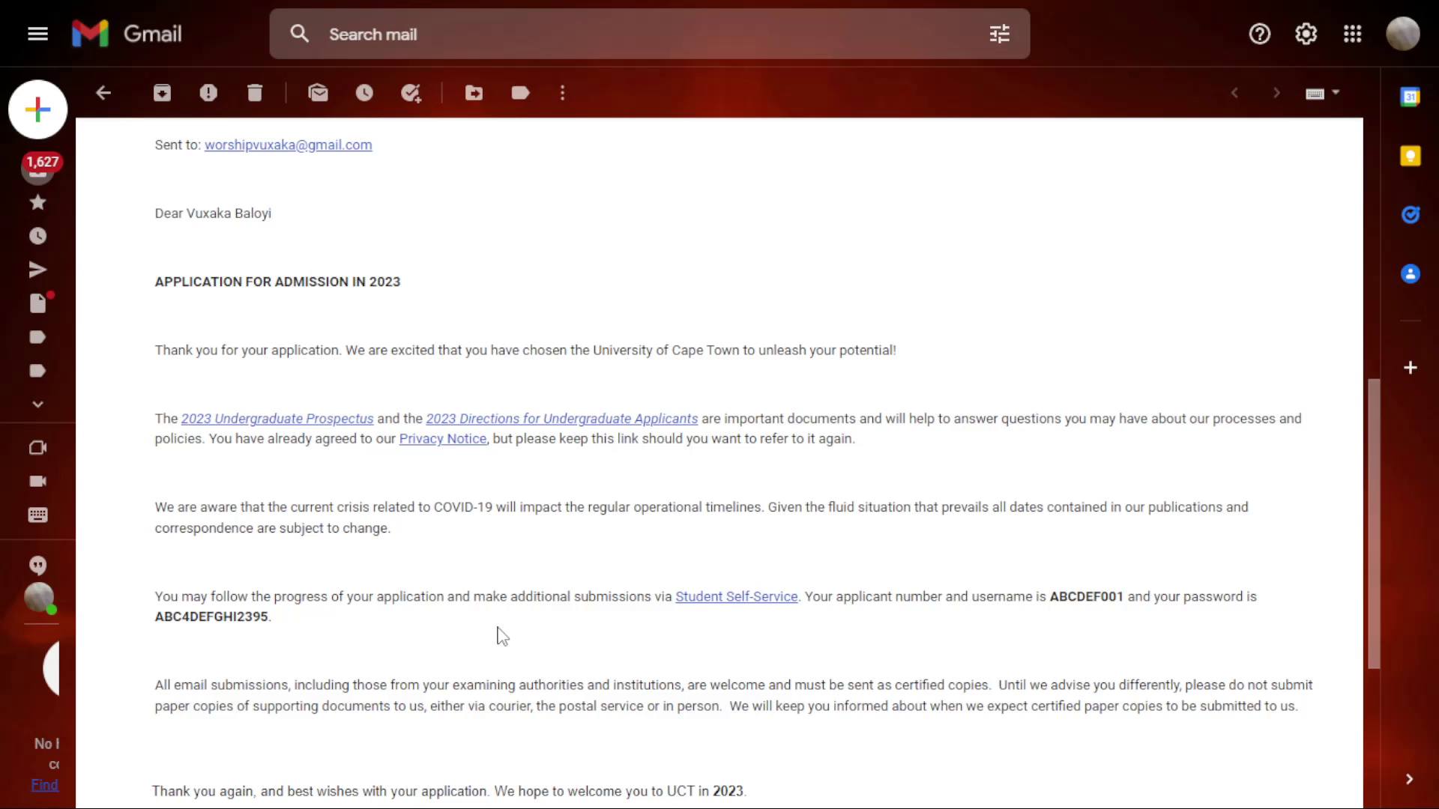
Step: Scroll through the UCT application email and highlight the login details sentence
{"action": "scroll", "coordinate": [502, 637], "scroll_direction": "up", "scroll_amount": 5}
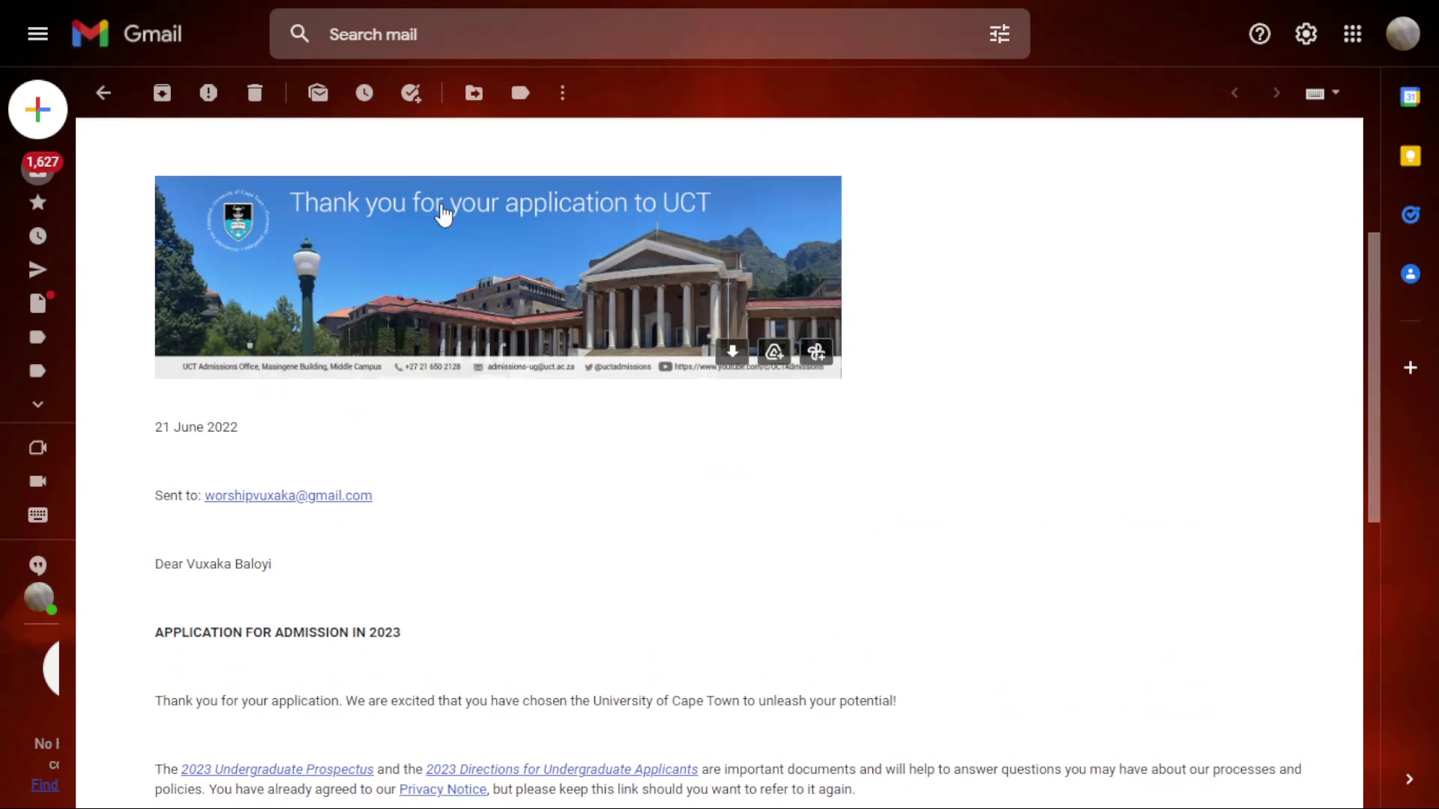
{"action": "scroll", "coordinate": [442, 212], "scroll_direction": "down", "scroll_amount": 2}
{"action": "scroll", "coordinate": [442, 206], "scroll_direction": "down", "scroll_amount": 5}
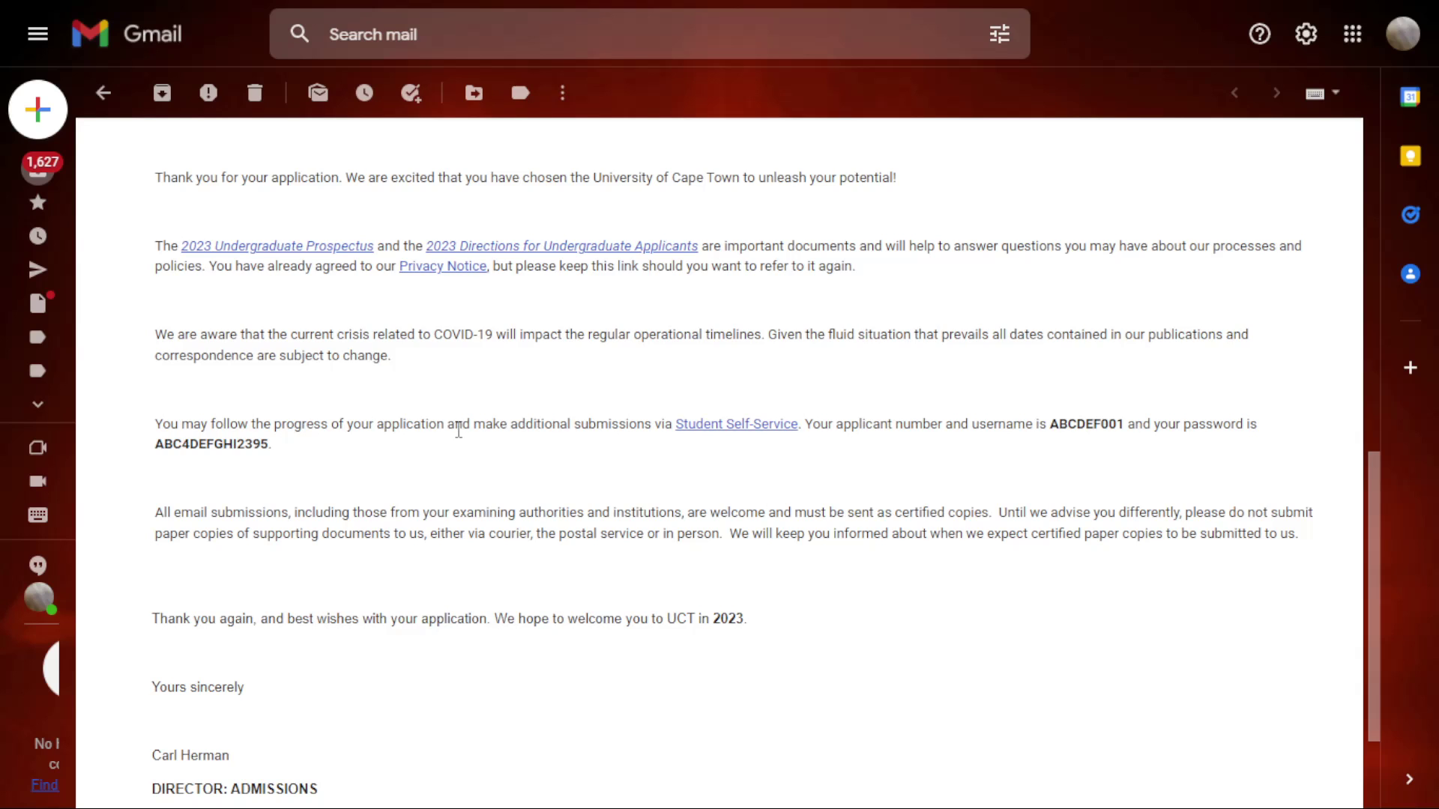
{"action": "left_click_drag", "start_coordinate": [463, 427], "coordinate": [1087, 454]}
{"action": "left_click", "coordinate": [1087, 453]}
Step: Select the emailed username and password, then go to the Student Self-Service sign-in page
{"action": "double_click", "coordinate": [1087, 426]}
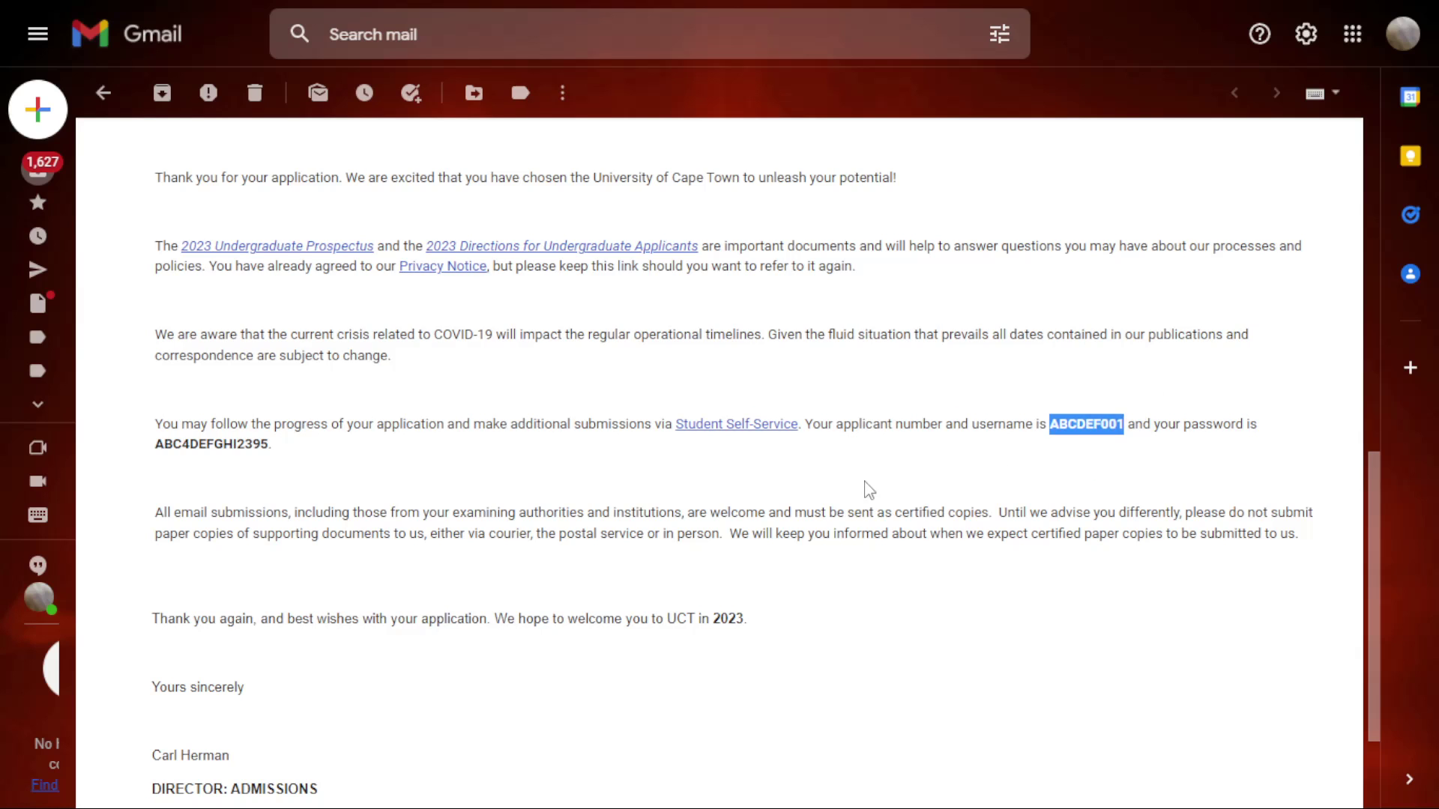
{"action": "double_click", "coordinate": [245, 444]}
{"action": "left_click", "coordinate": [440, 462]}
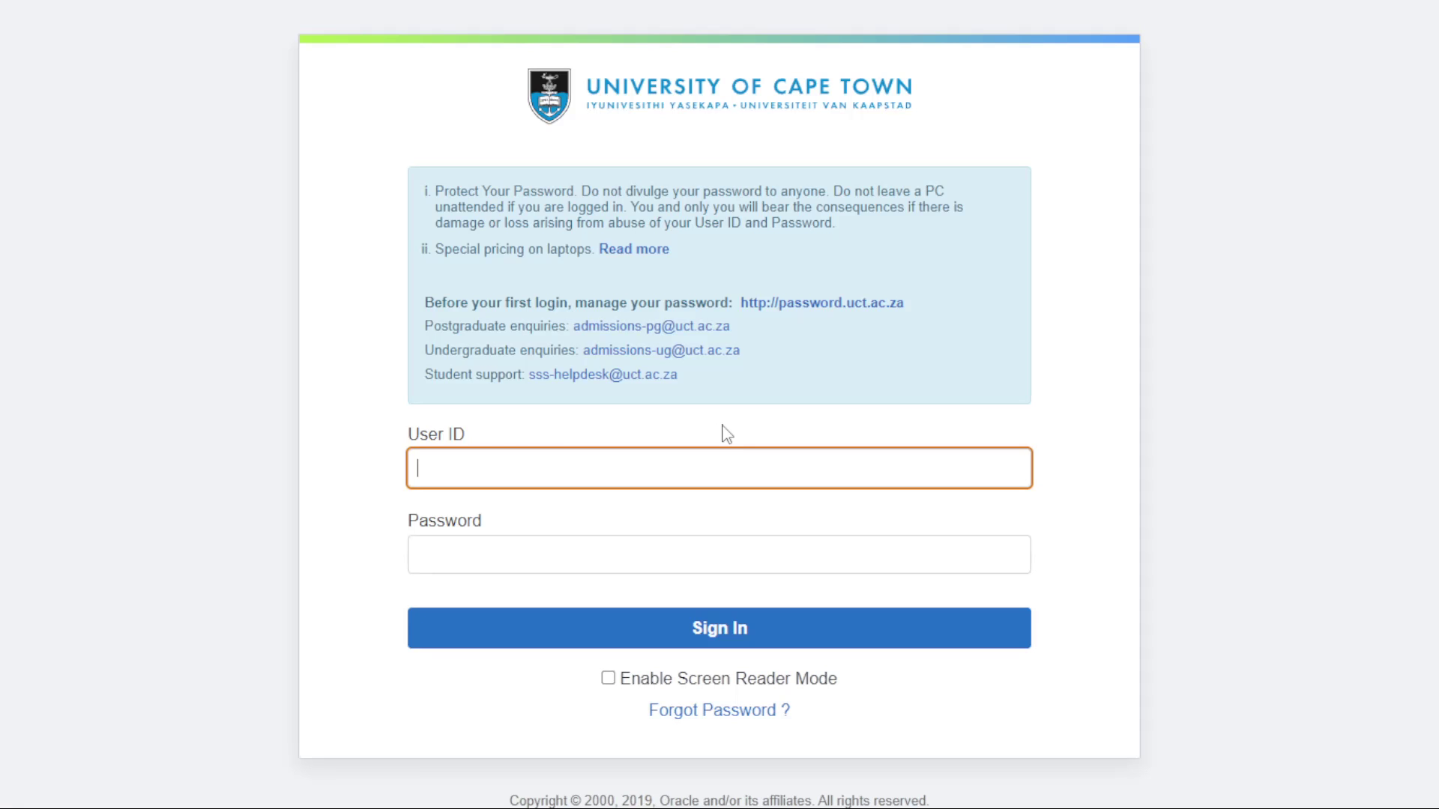
{"action": "left_click", "coordinate": [1055, 402]}
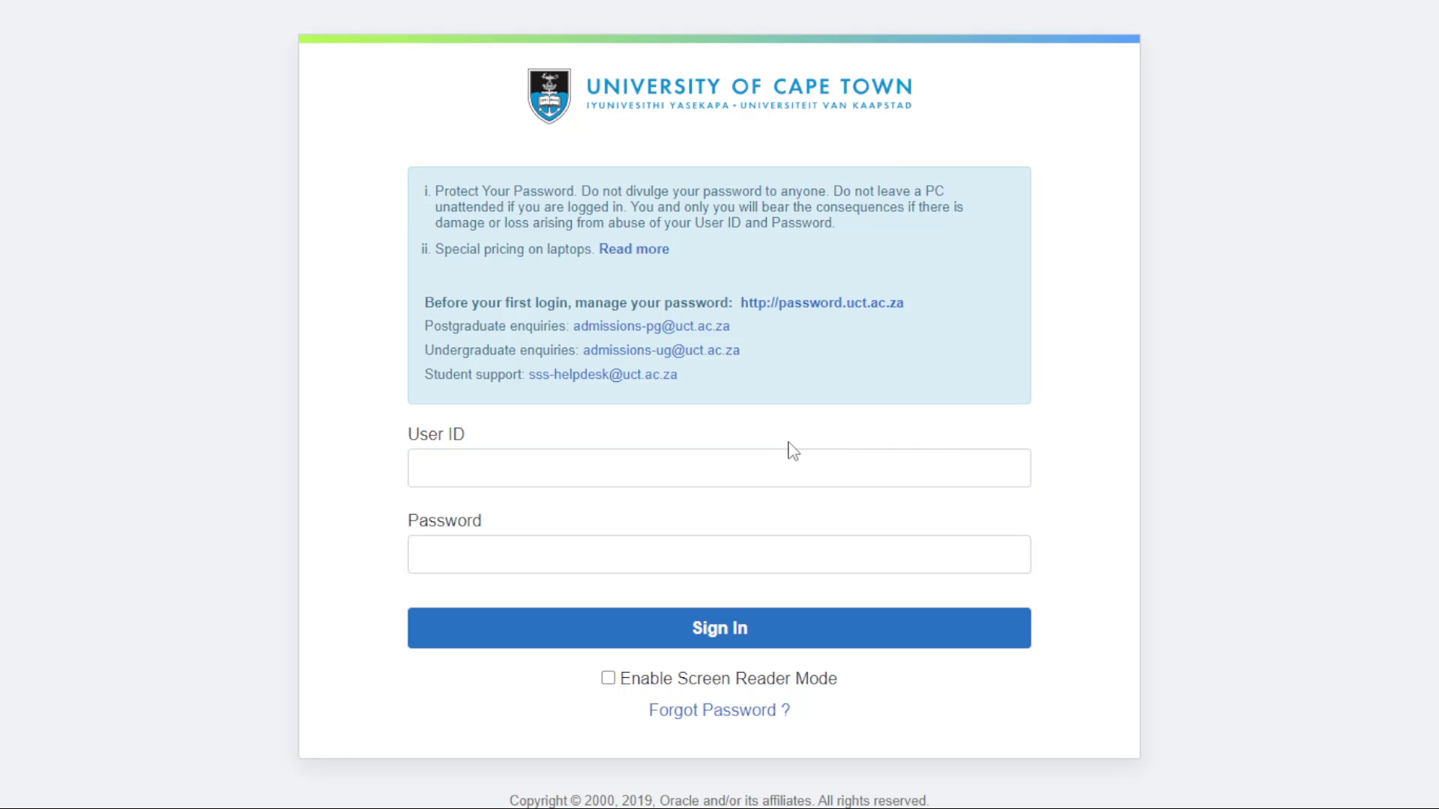
{"action": "left_click", "coordinate": [761, 446]}
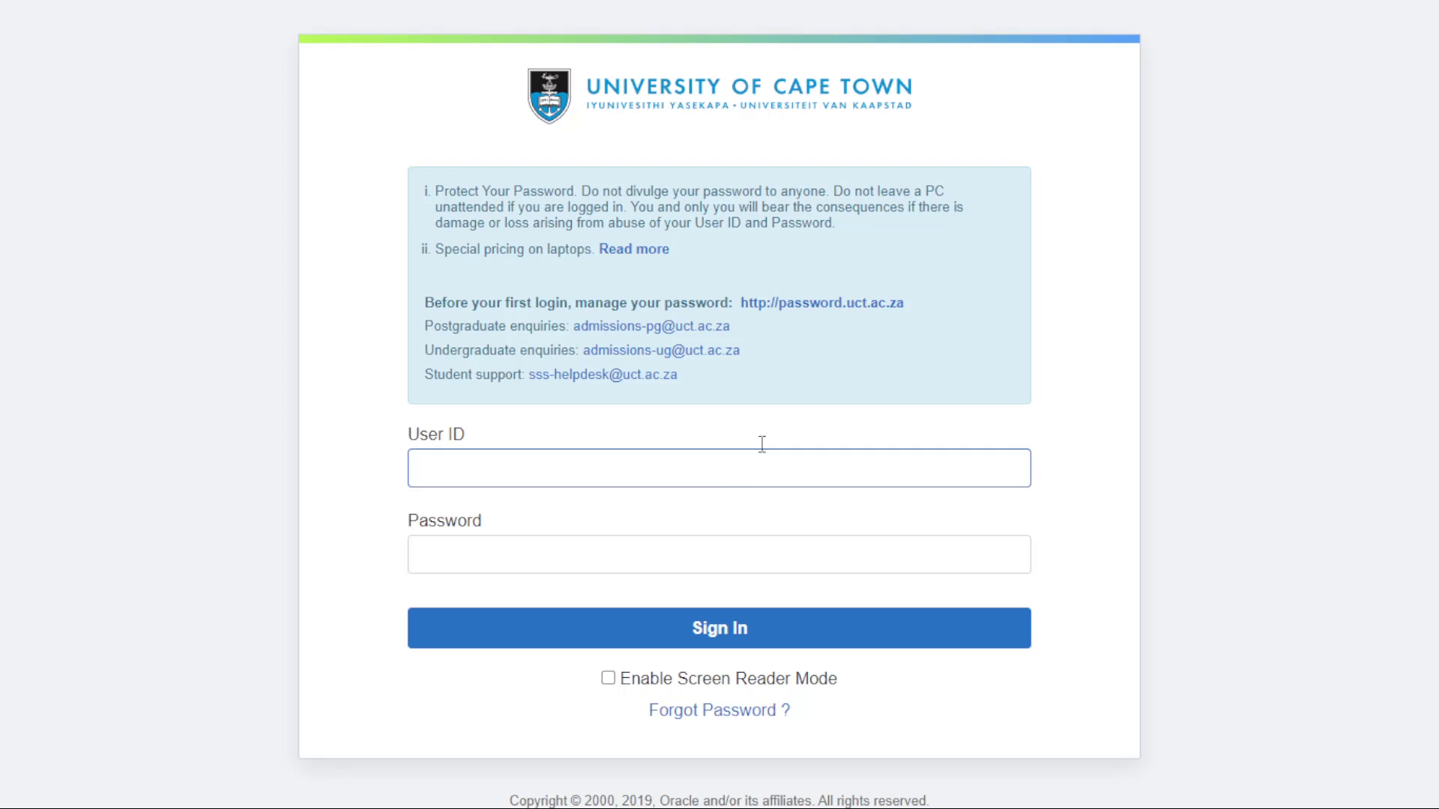
Step: Open the password.uct.ac.za site and focus its User Name field
{"action": "left_click", "coordinate": [799, 307]}
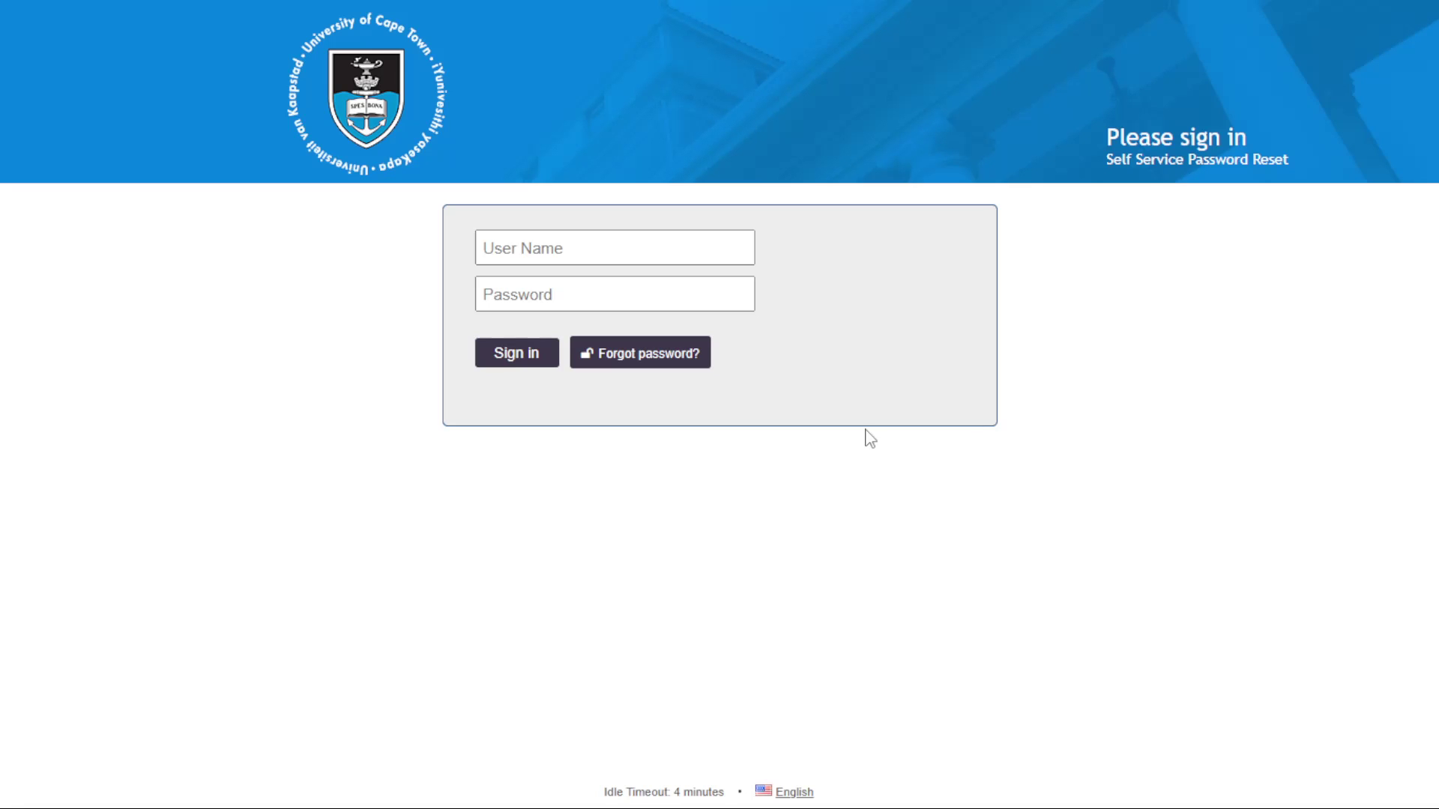
{"action": "left_click", "coordinate": [611, 247]}
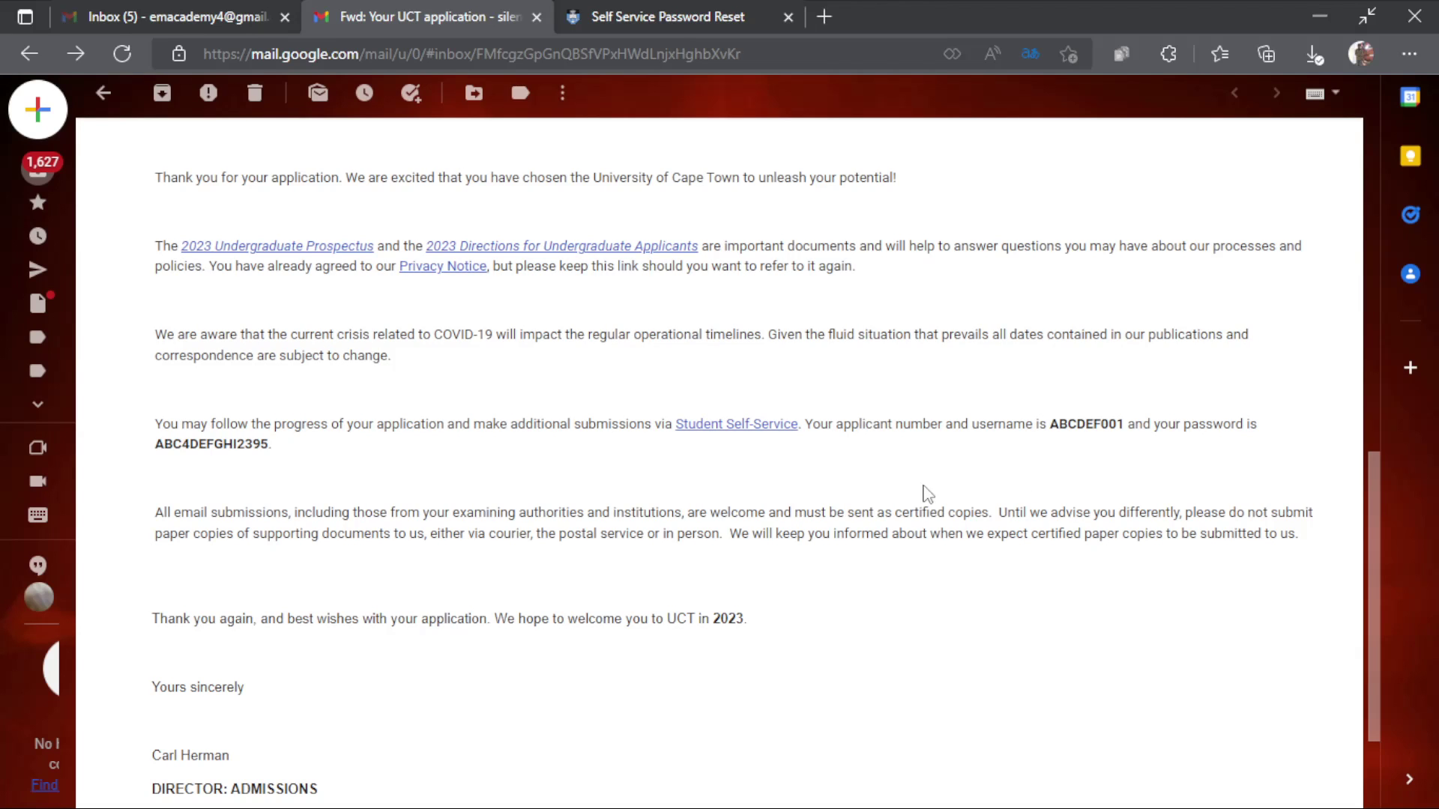
Step: Copy the applicant username from the email and paste it into User Name
{"action": "double_click", "coordinate": [1083, 424]}
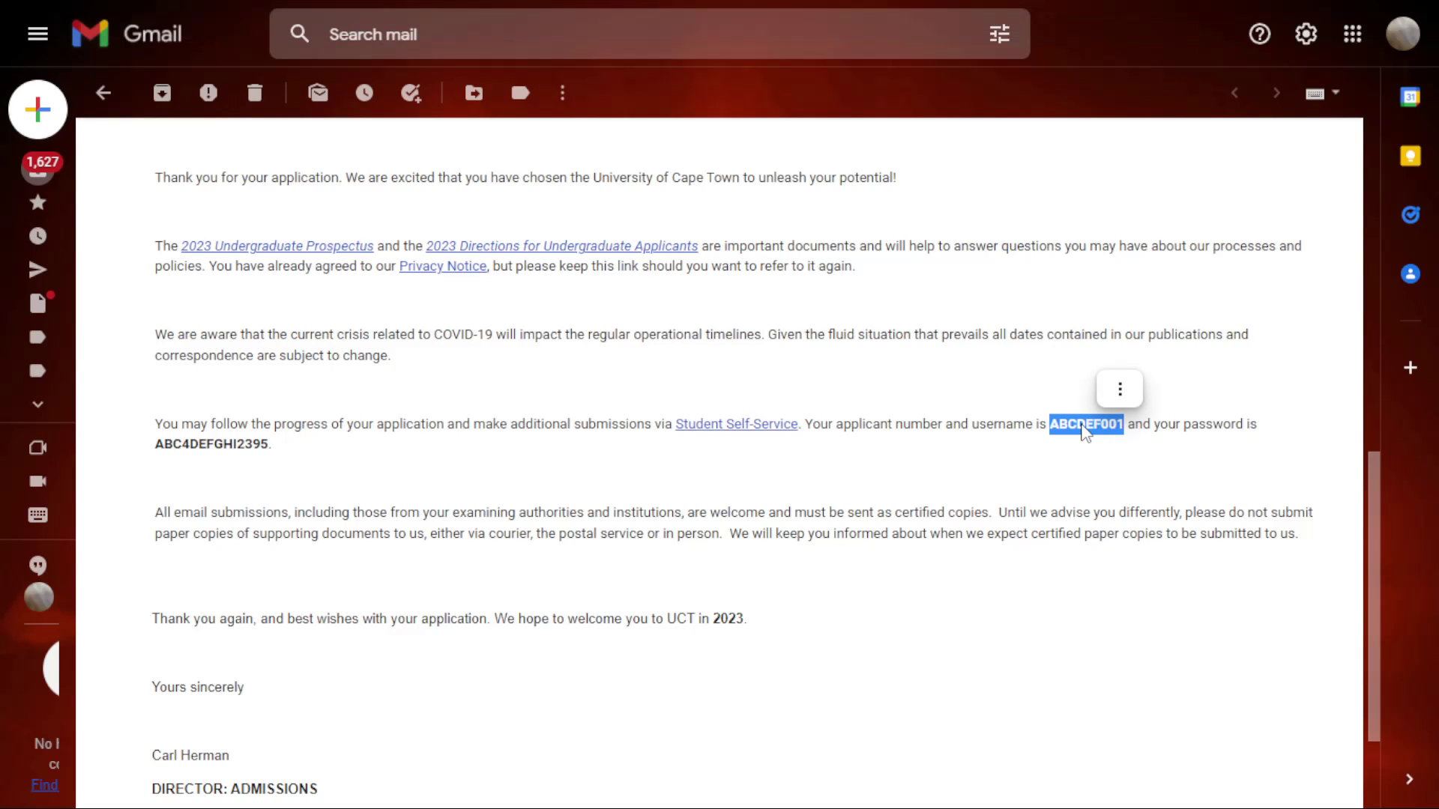
{"action": "key", "text": "ctrl+c"}
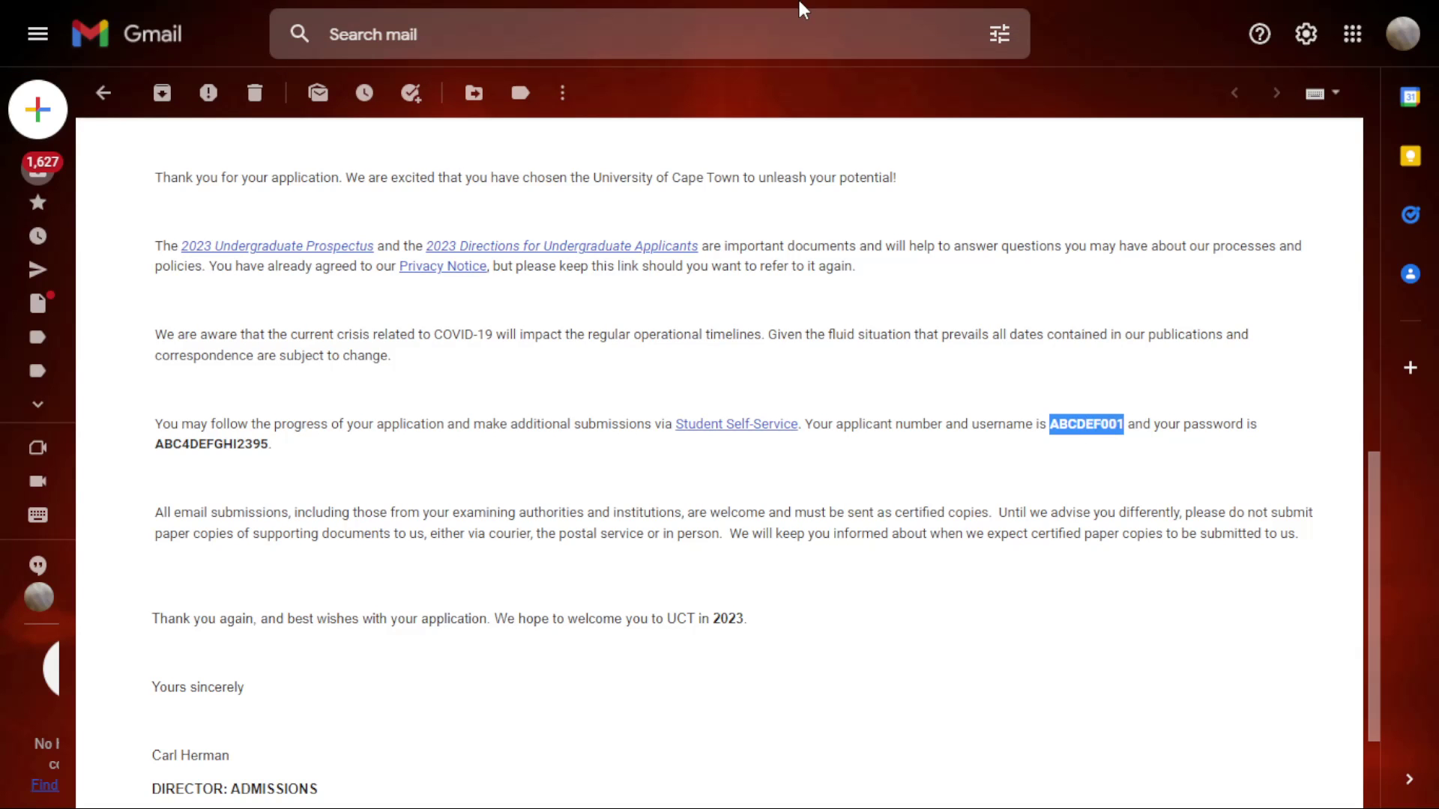
{"action": "mouse_move", "coordinate": [753, 3]}
{"action": "left_click", "coordinate": [682, 4]}
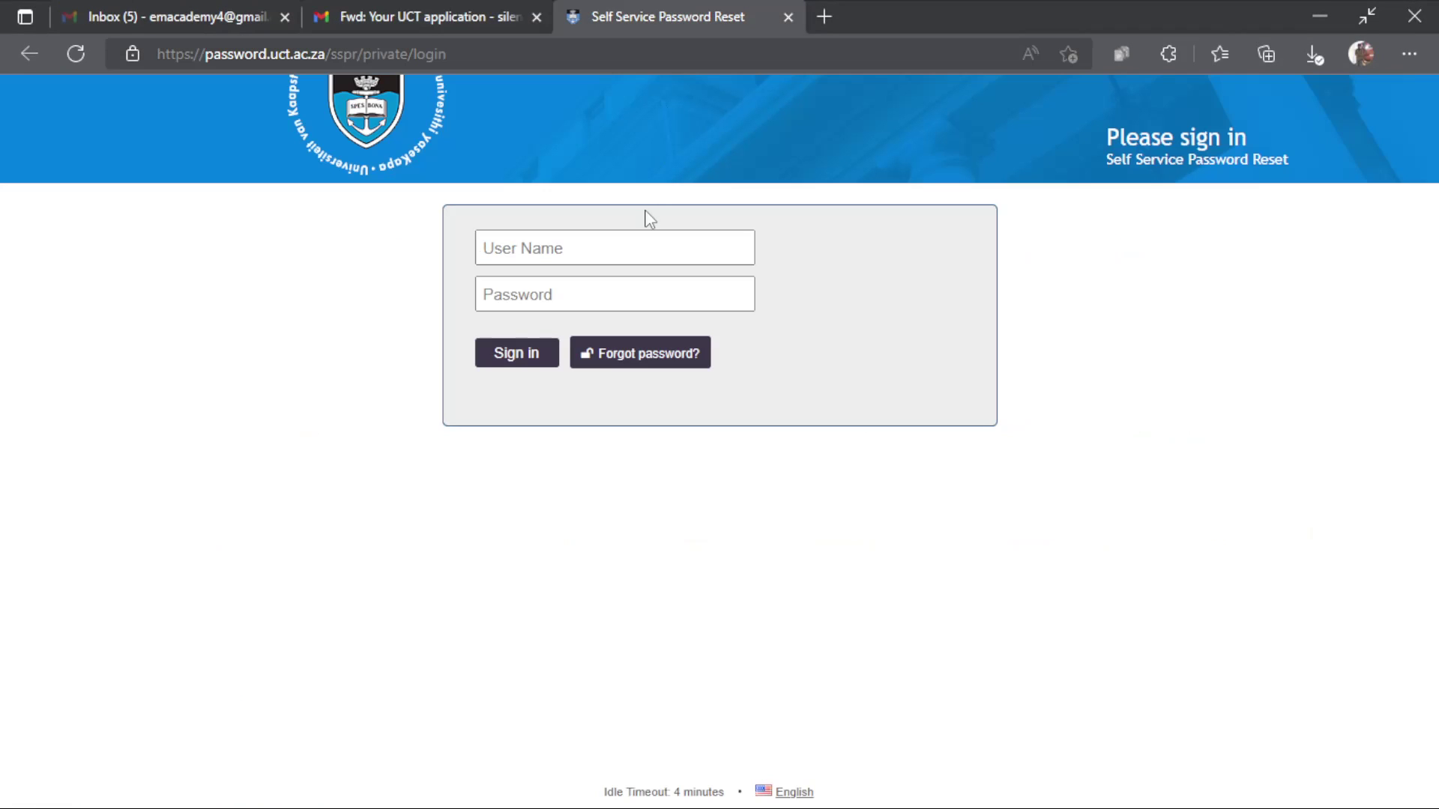
{"action": "left_click", "coordinate": [634, 244]}
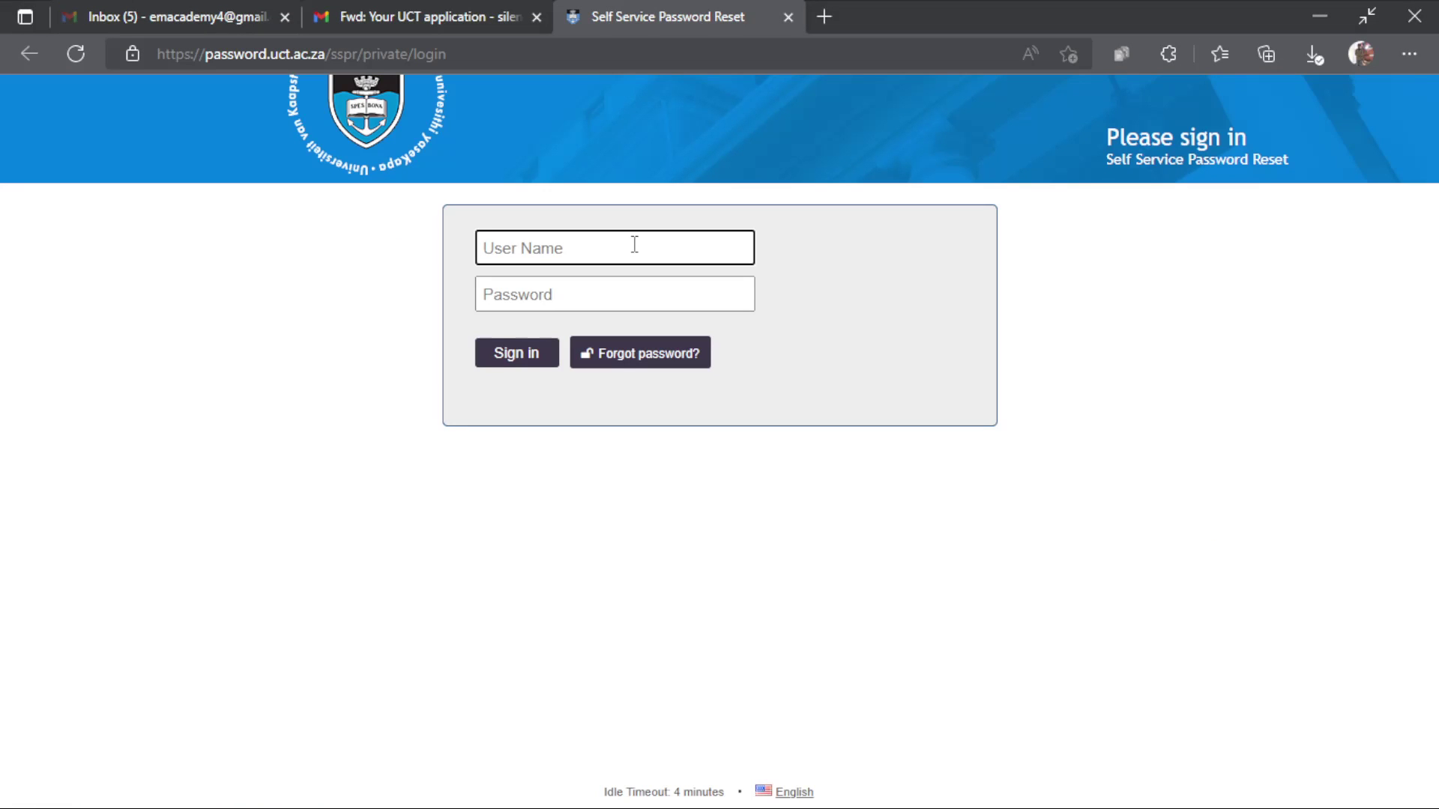
{"action": "key", "text": "ctrl+v"}
Step: Copy the password from the forwarded application email and return to the sign-in form
{"action": "mouse_move", "coordinate": [495, 4]}
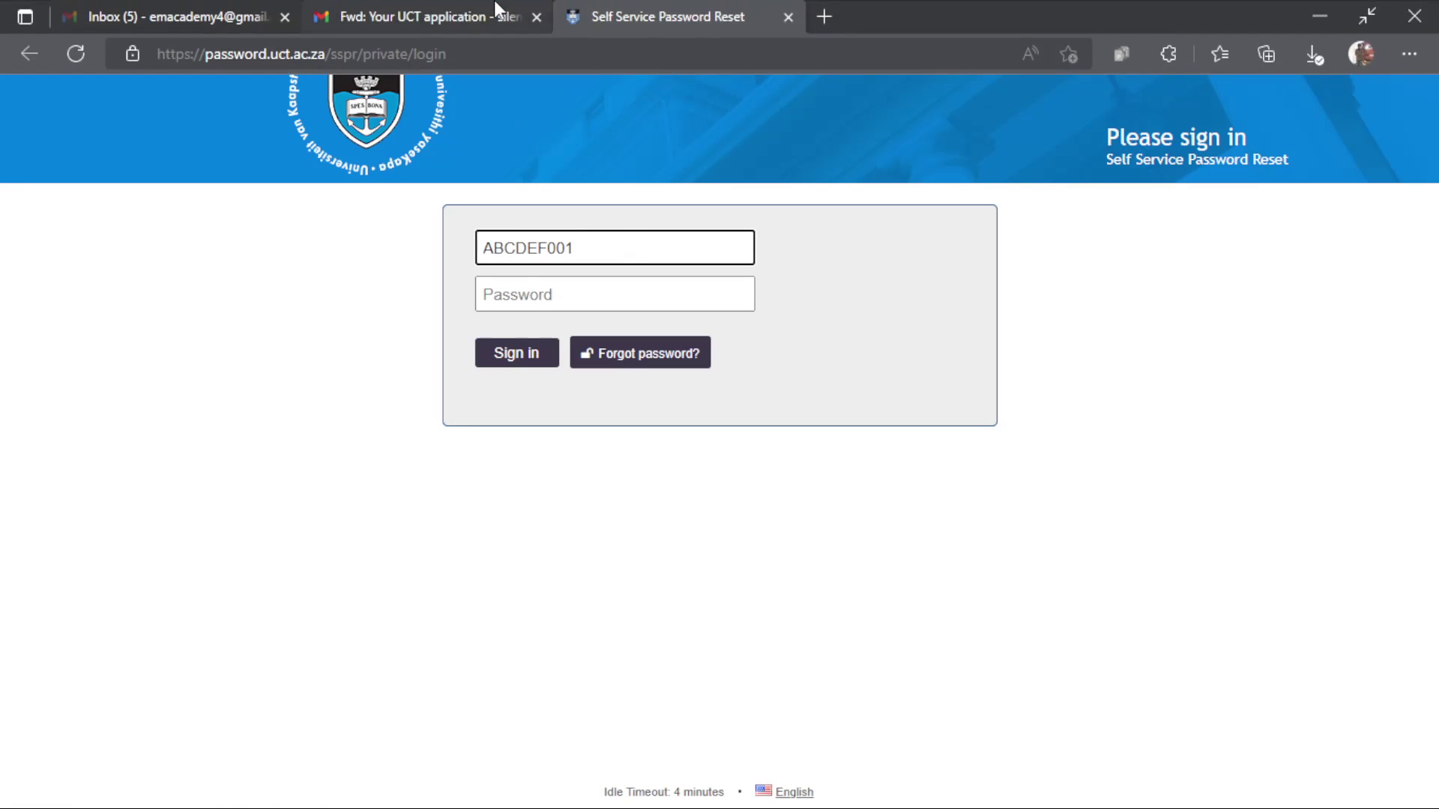
{"action": "left_click", "coordinate": [434, 7]}
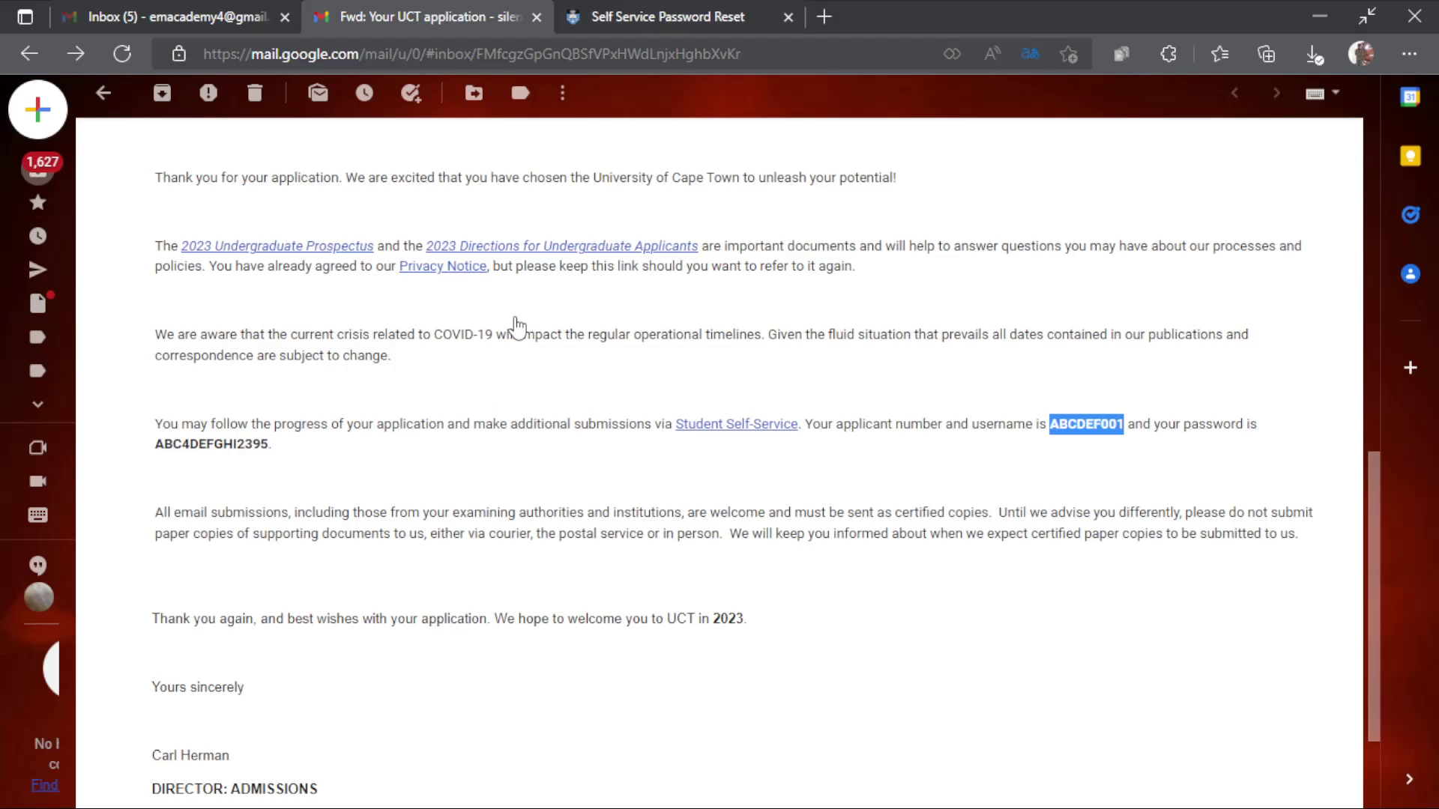
{"action": "double_click", "coordinate": [249, 445]}
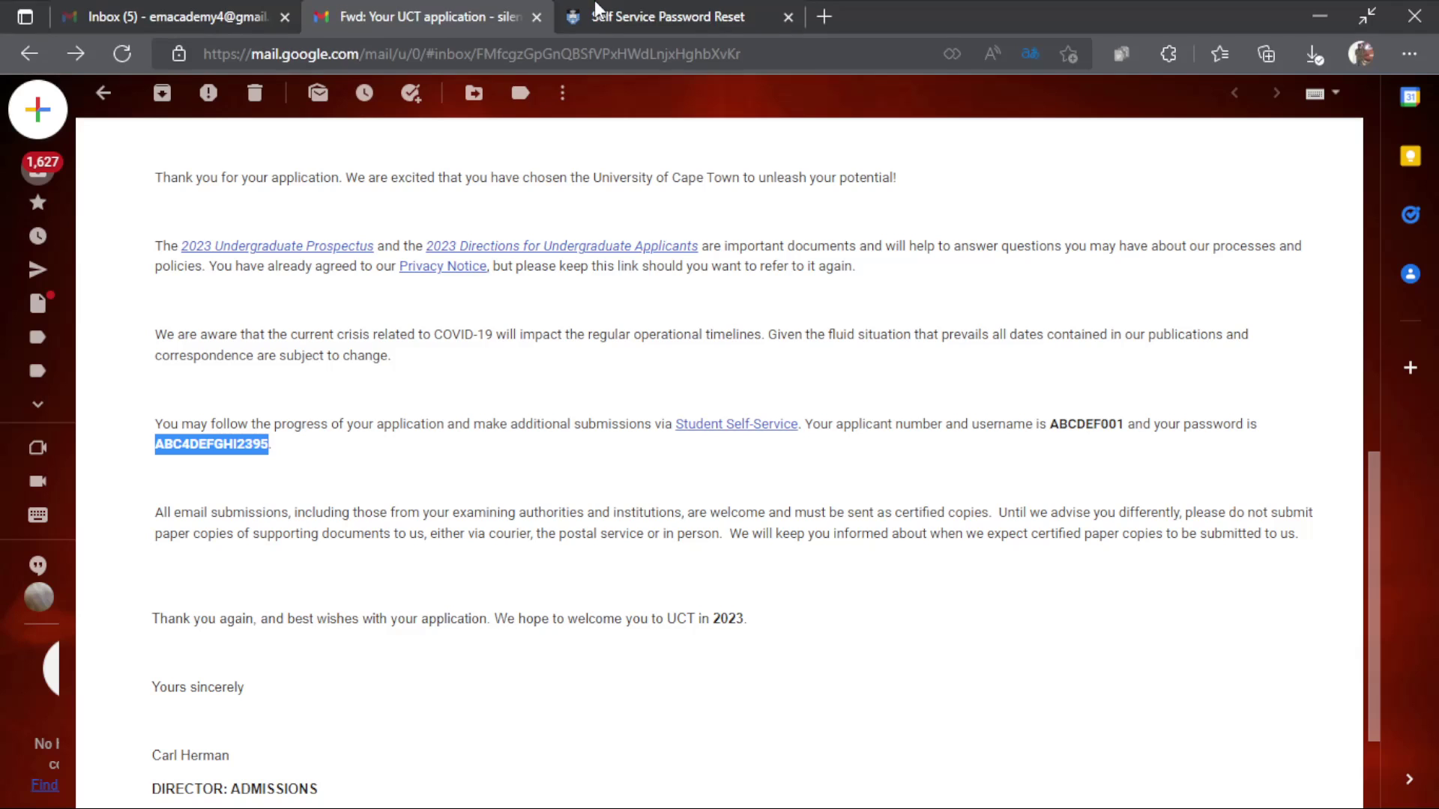
{"action": "left_click", "coordinate": [654, 4]}
{"action": "left_click", "coordinate": [669, 292]}
Step: Paste the emailed password into the Password field of the sign-in form
{"action": "left_click", "coordinate": [1087, 315]}
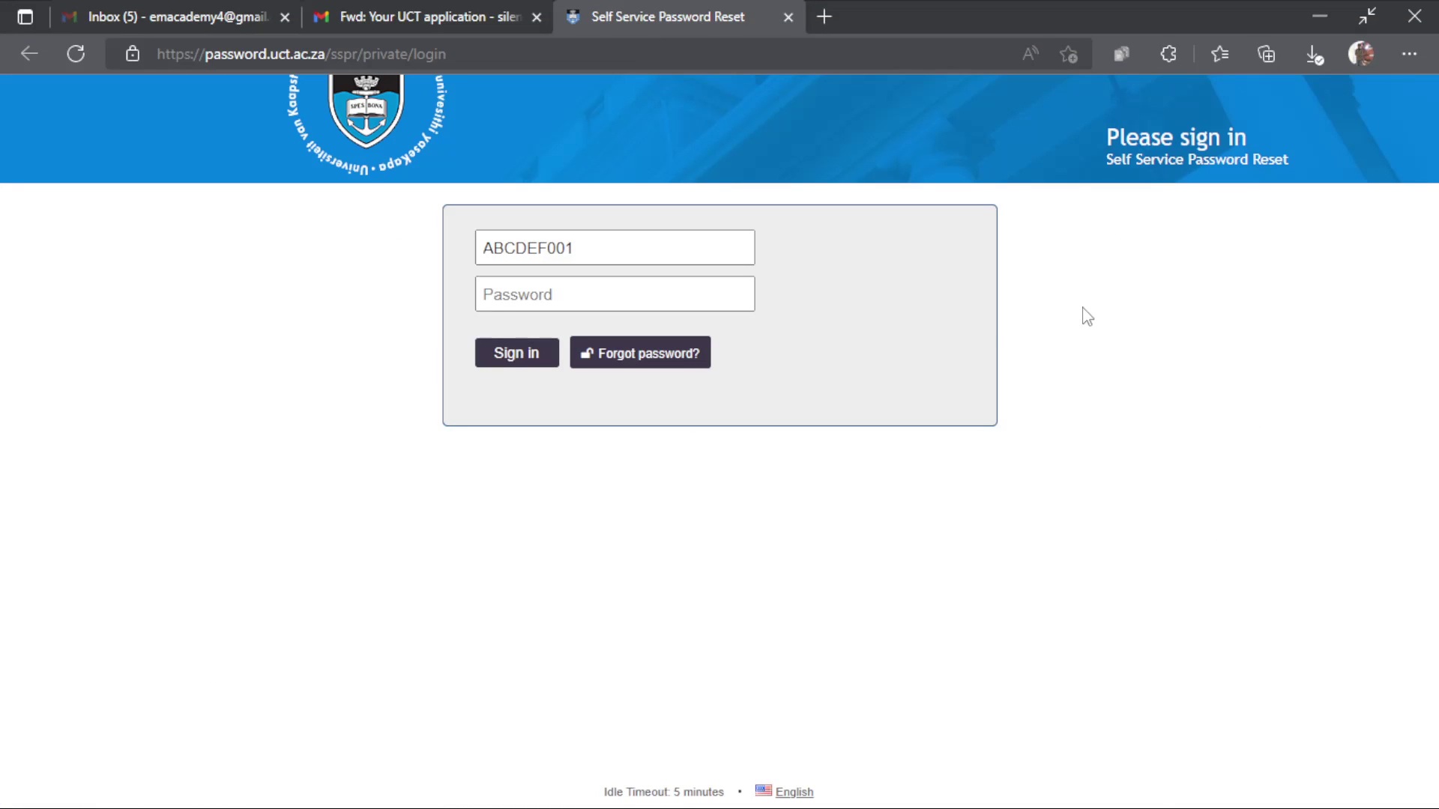
{"action": "left_click", "coordinate": [682, 292]}
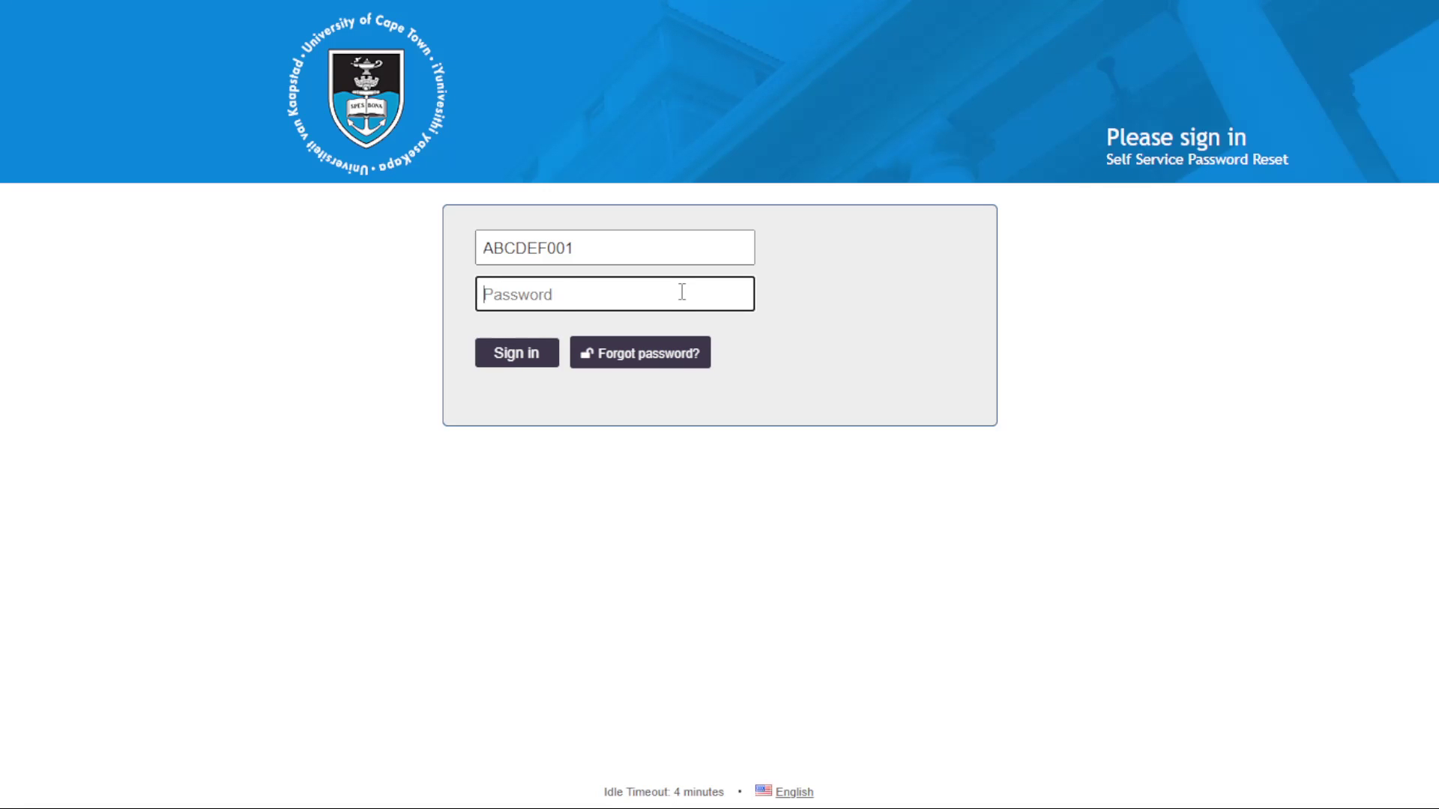
{"action": "key", "text": "ctrl+v"}
{"action": "left_click", "coordinate": [529, 366]}
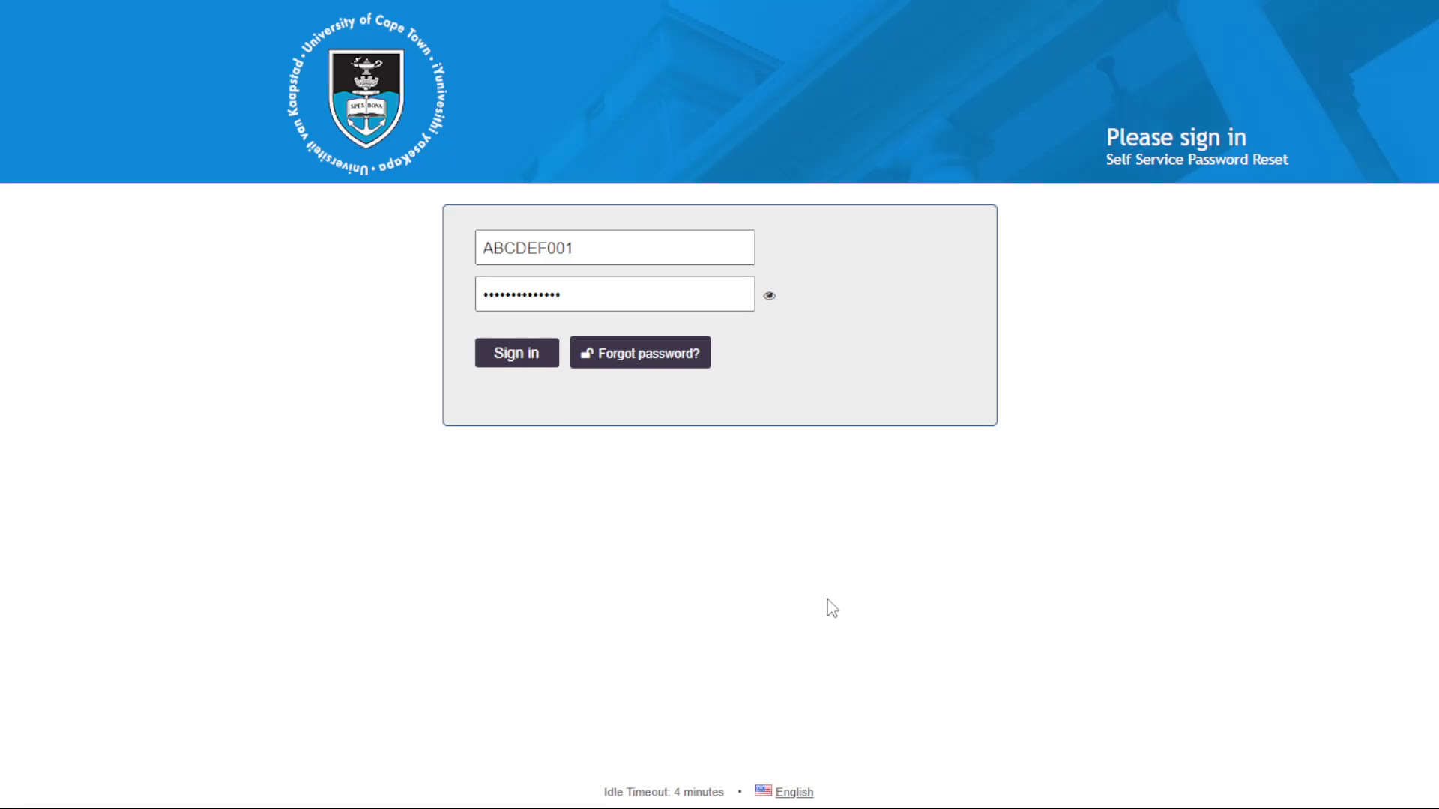
Step: Sign in to the password reset portal with the entered username and password
{"action": "left_click", "coordinate": [538, 365]}
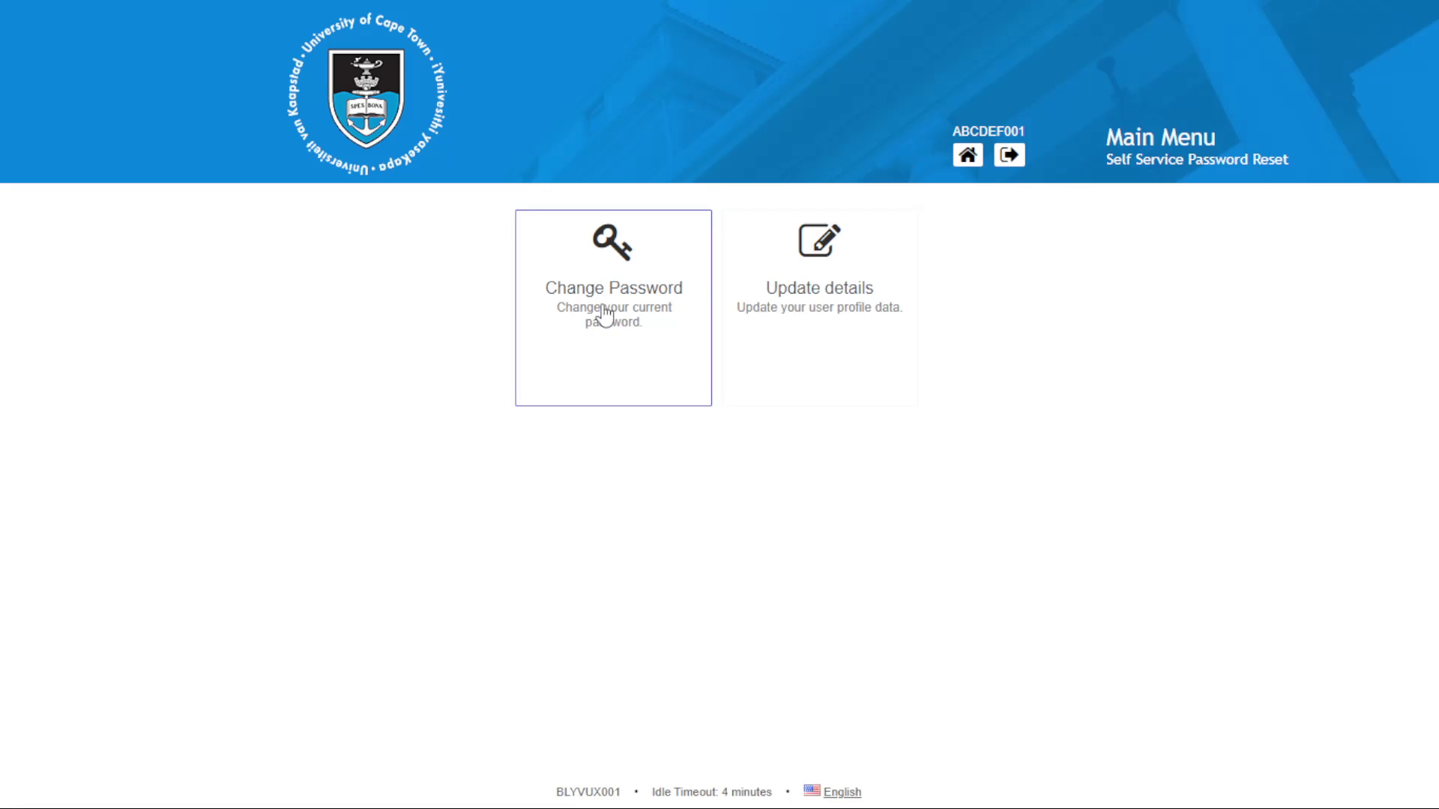
Step: Open the Change Password form and begin entering the new password
{"action": "left_click", "coordinate": [613, 267]}
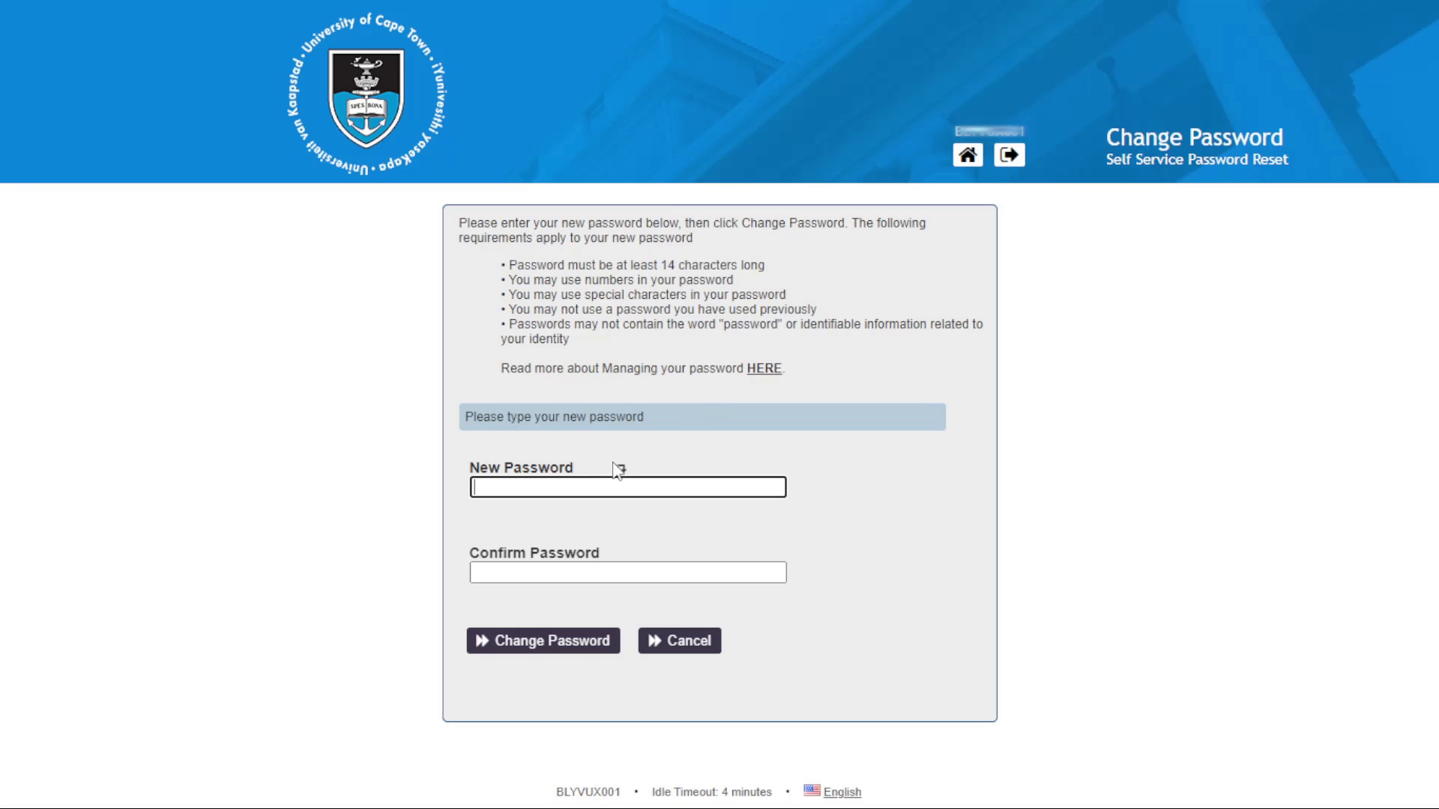
{"action": "type", "text": "•"}
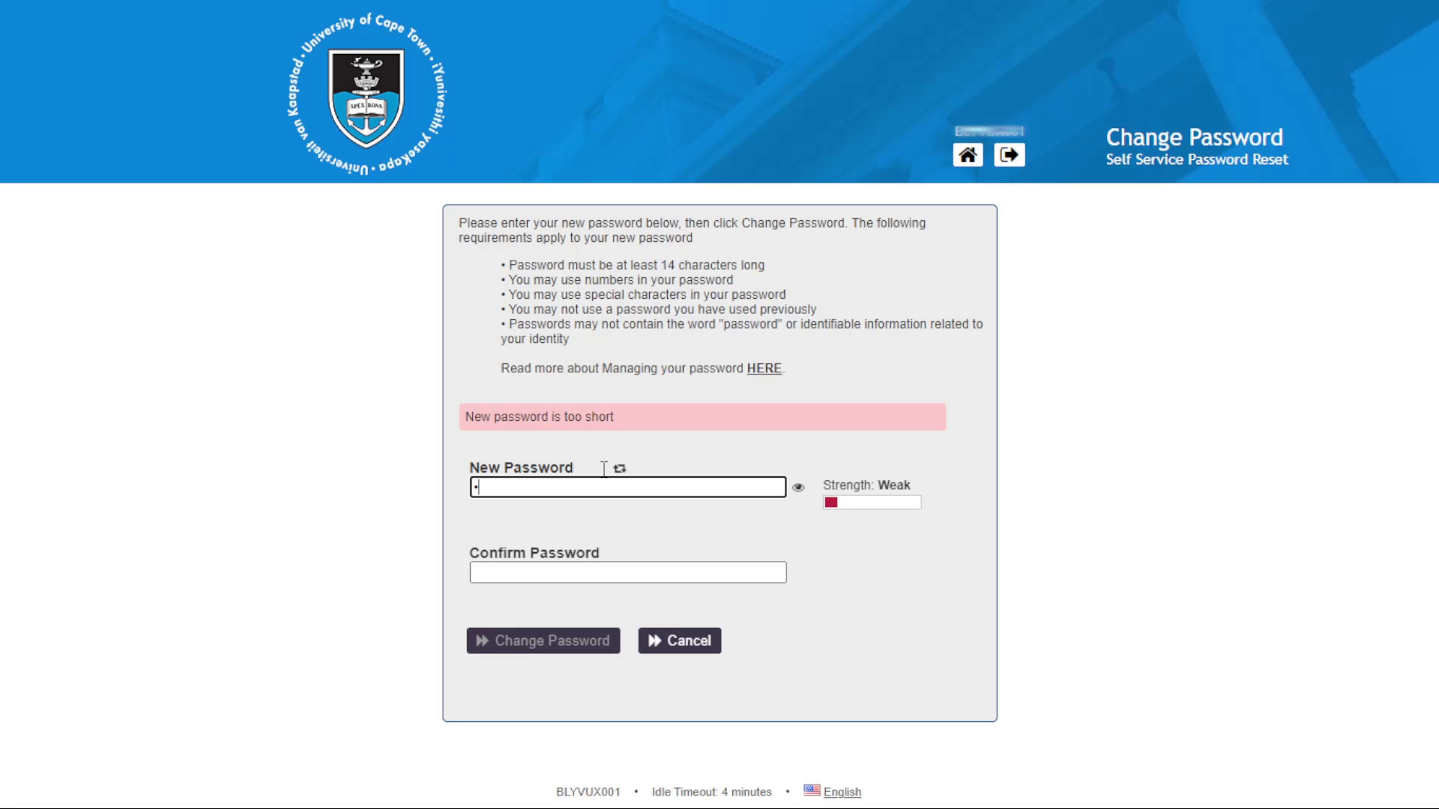
{"action": "type", "text": "a"}
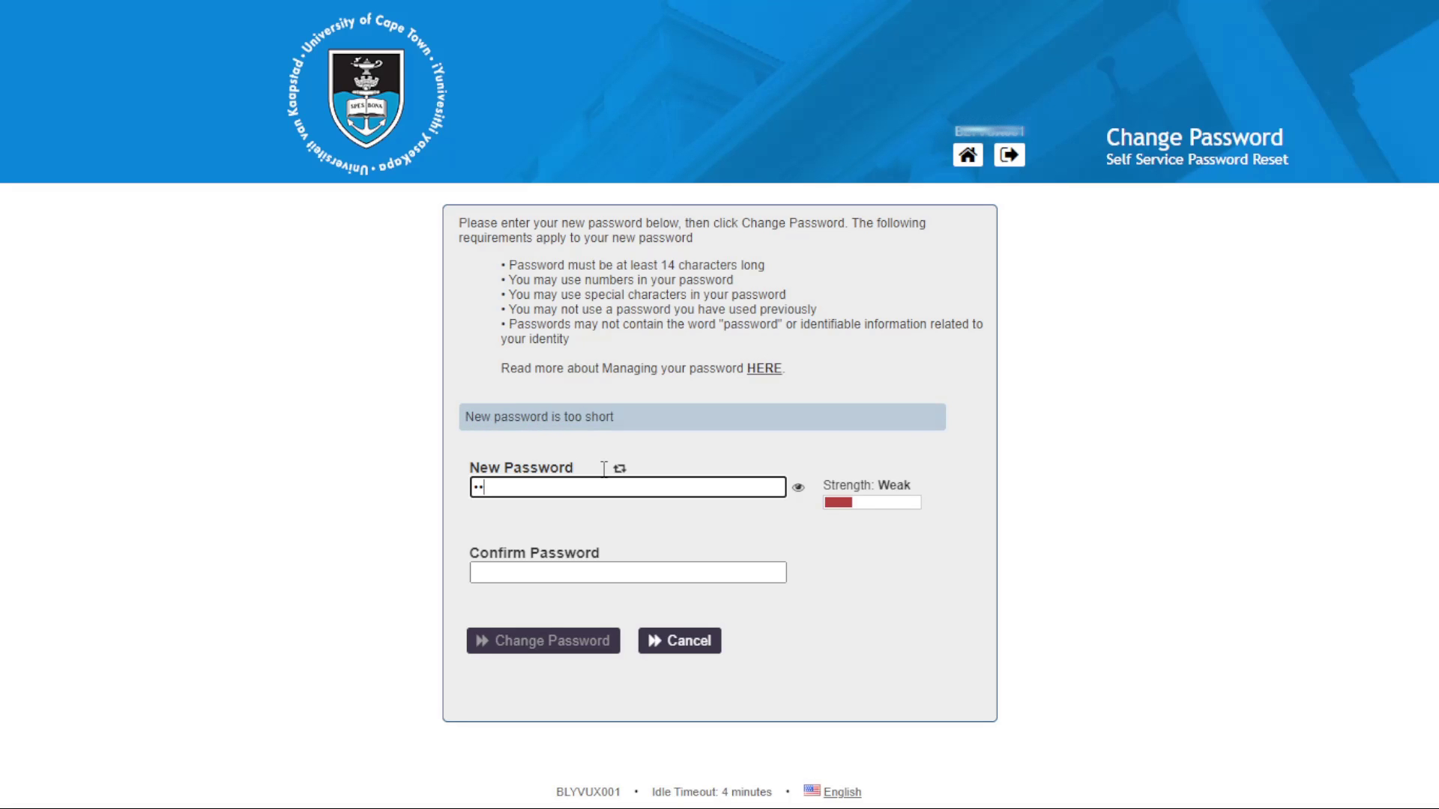
{"action": "type", "text": "aa"}
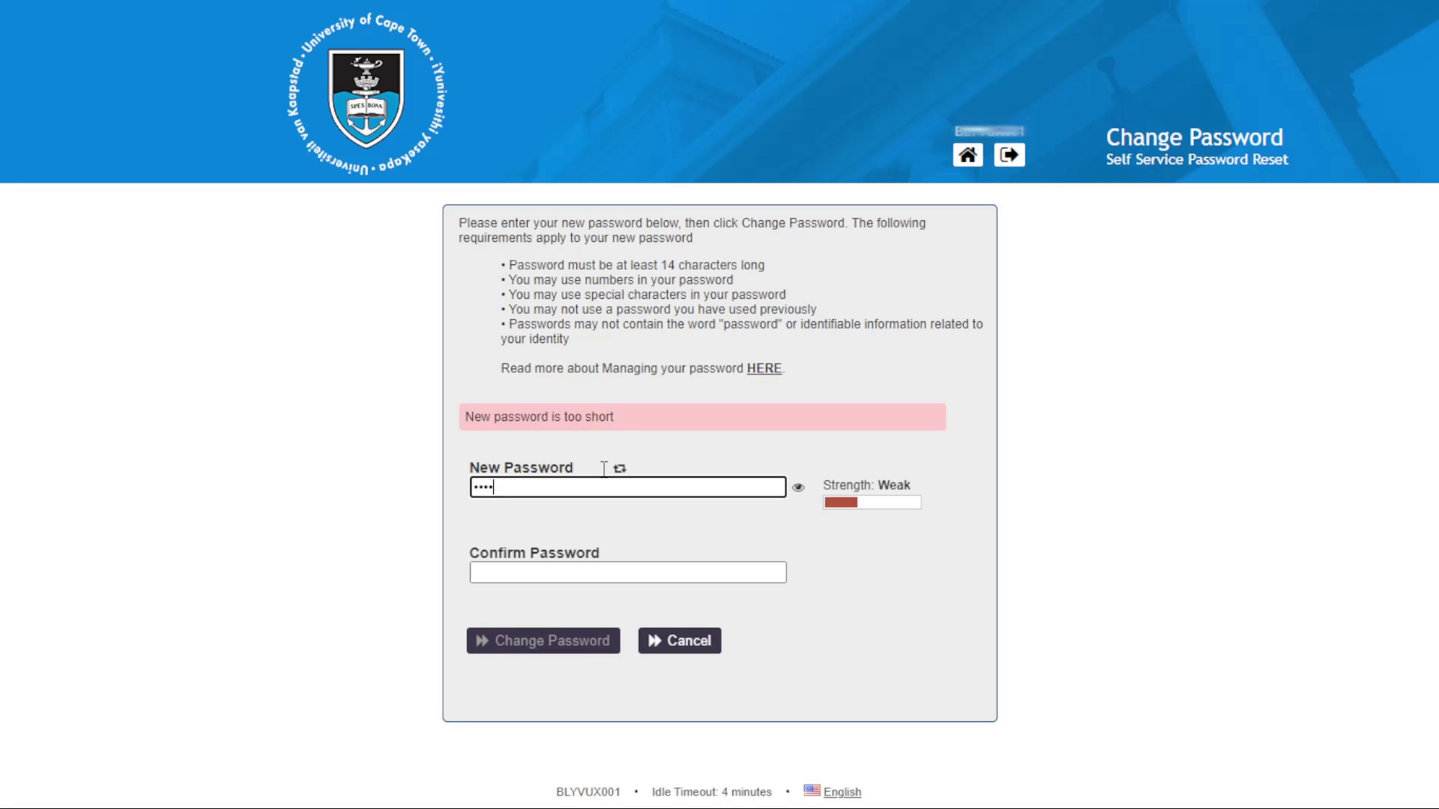
{"action": "type", "text": "aa"}
Step: Finish the new password until it is rated Strong and marked accepted
{"action": "type", "text": "aa"}
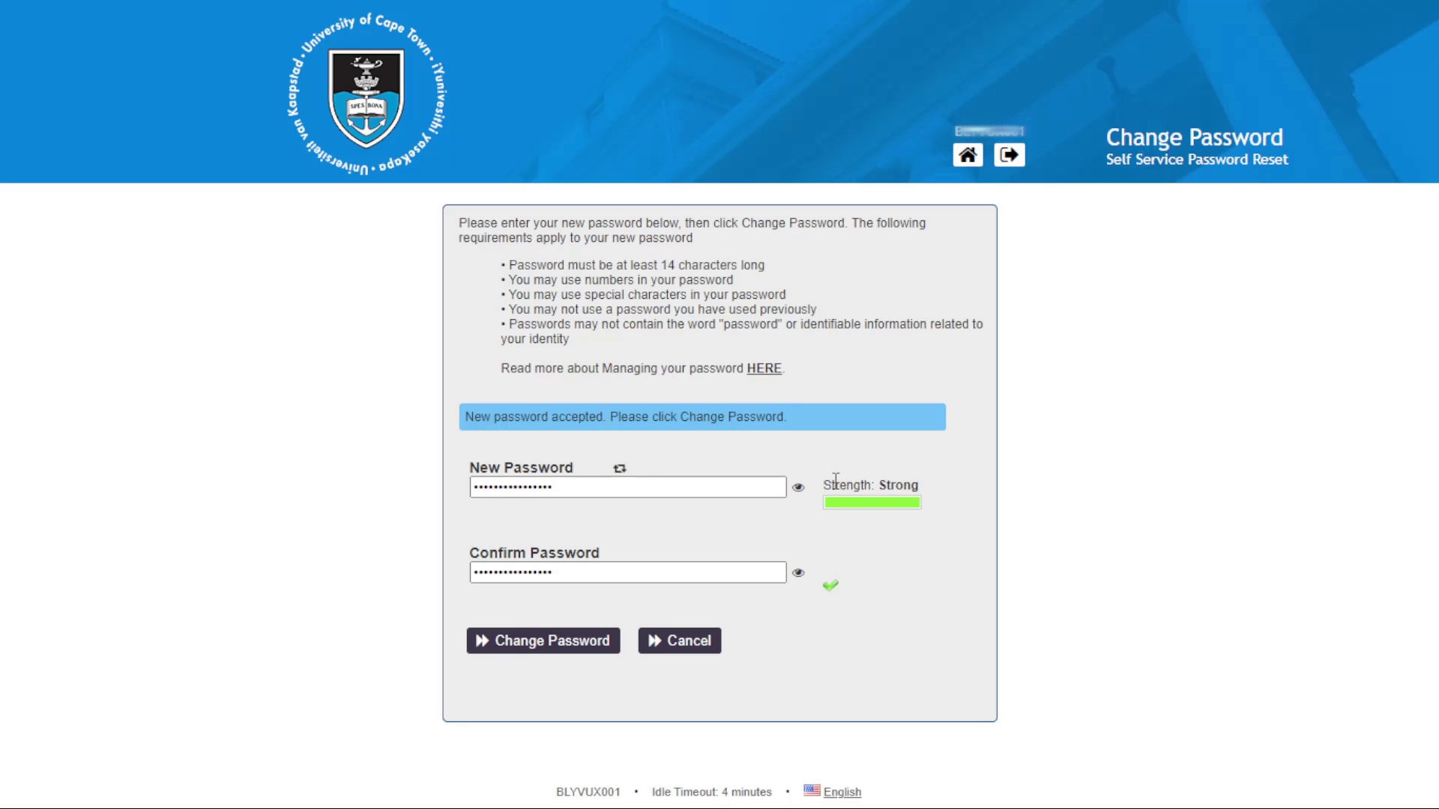
{"action": "mouse_move", "coordinate": [843, 480]}
Step: Submit the new password with the Change Password button
{"action": "left_click", "coordinate": [545, 646]}
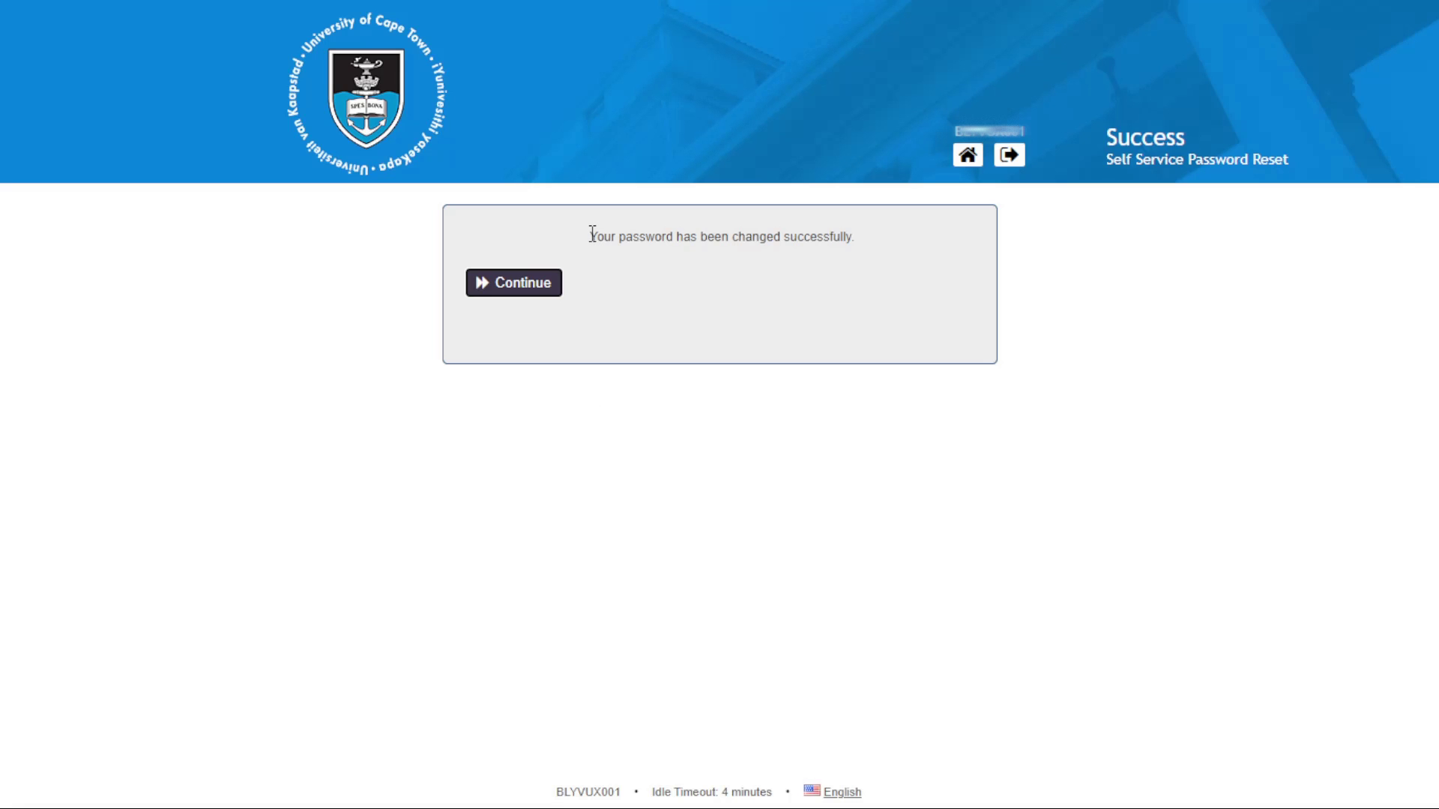
Step: Continue from the Success page back to the Main Menu
{"action": "left_click", "coordinate": [517, 291]}
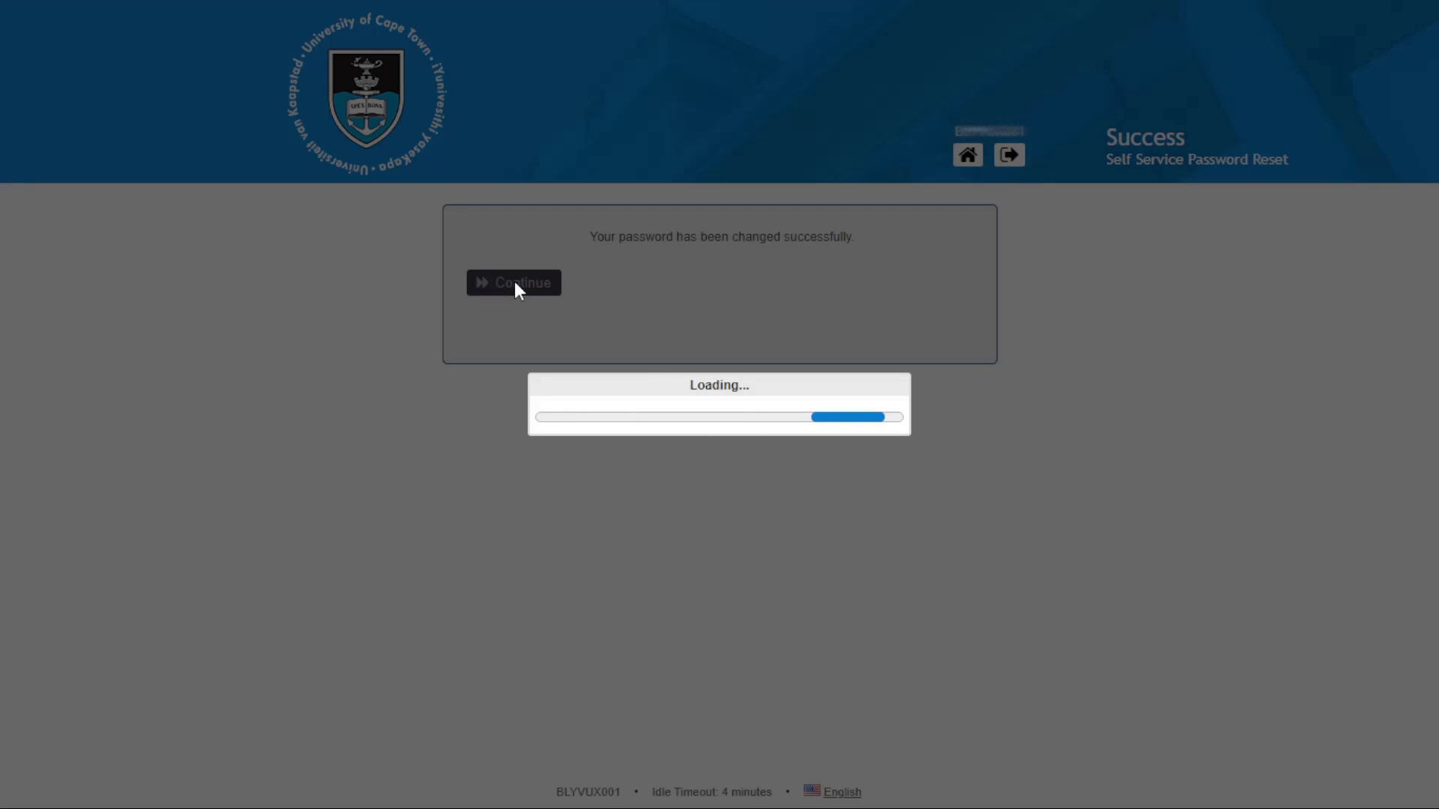